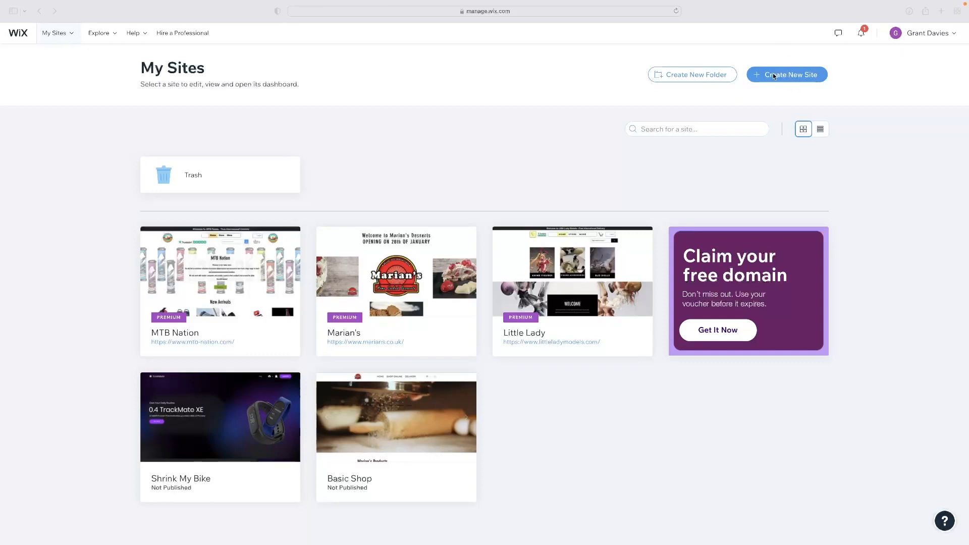
- Start creating a new site and choose Game Design Portfolio as the kind of website
click(72, 38)
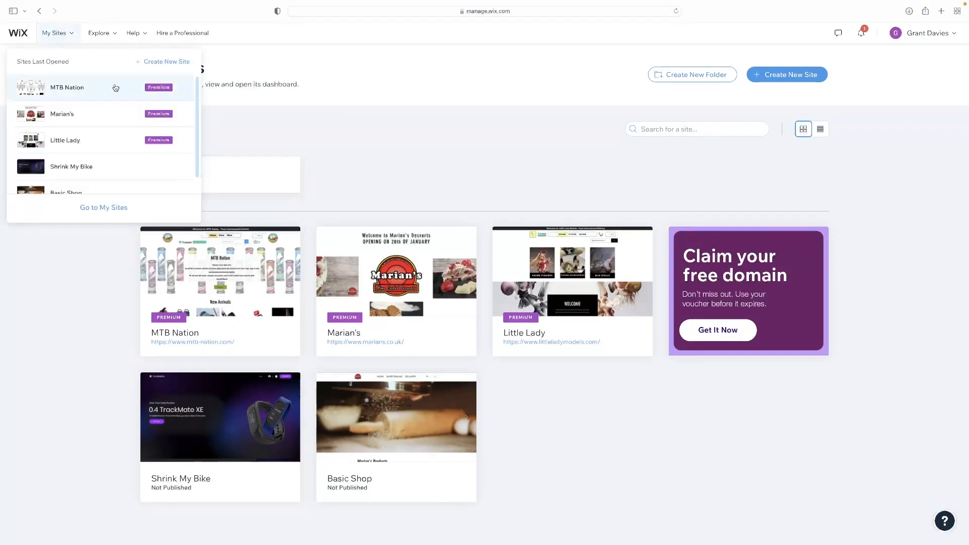
click(172, 64)
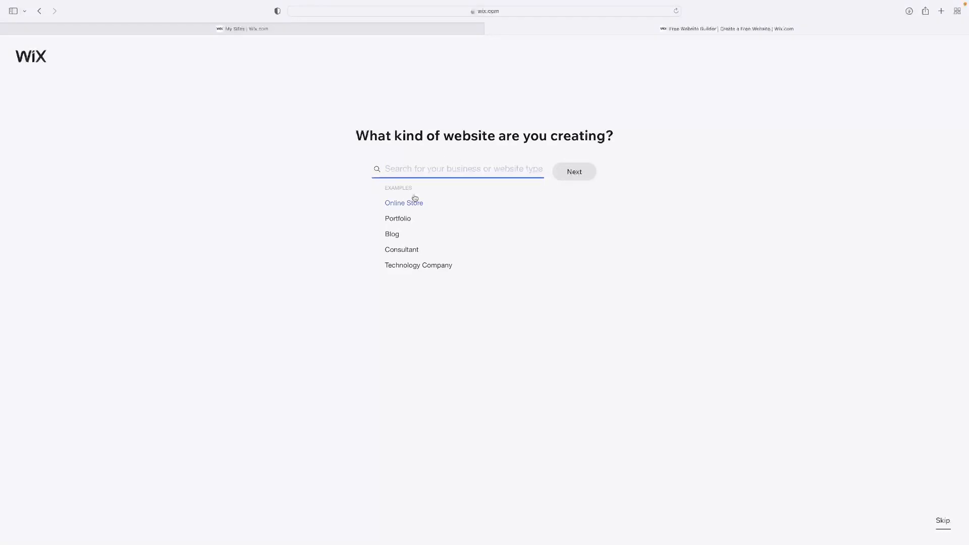
click(404, 223)
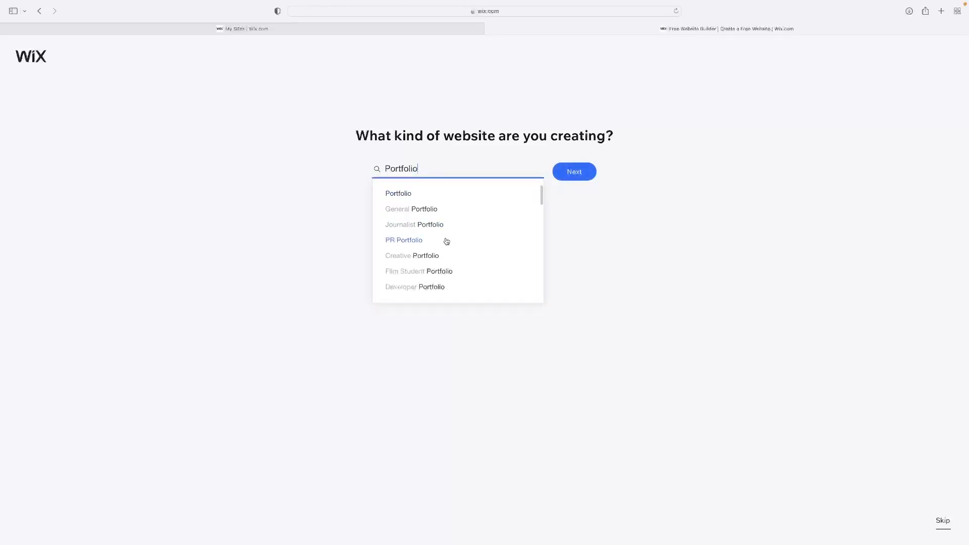
scroll(445, 242, down, 3)
scroll(444, 240, down, 3)
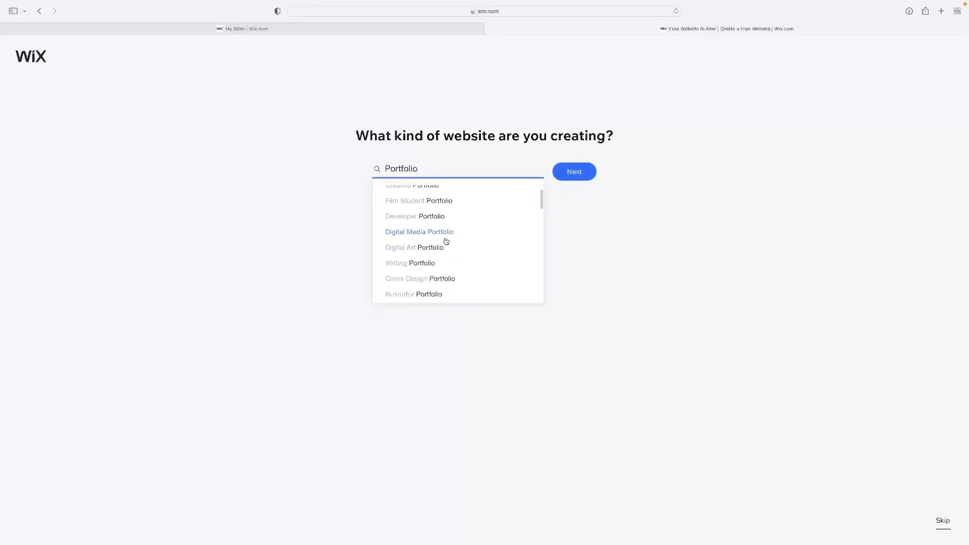
click(414, 222)
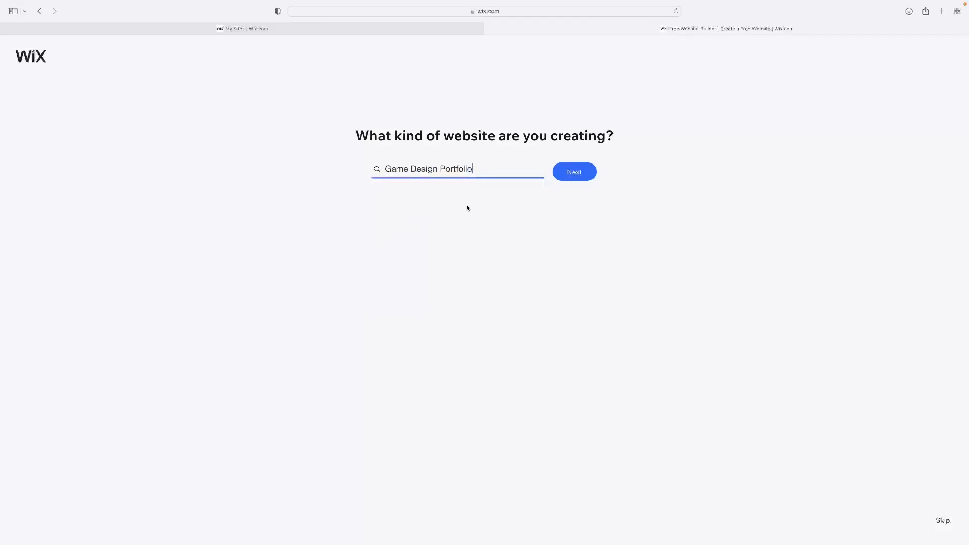
click(580, 174)
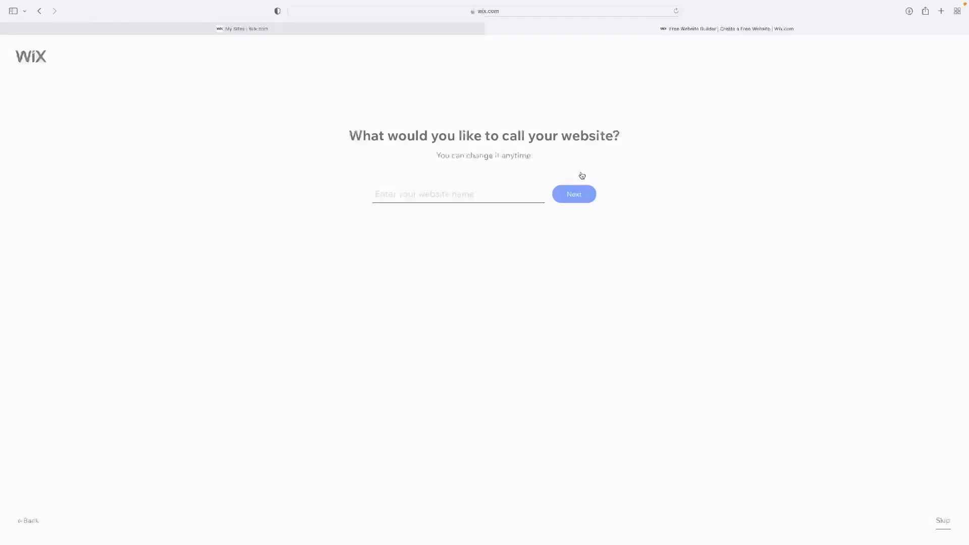
- Name the website Test and continue through the setup to begin with a template
text(Test)
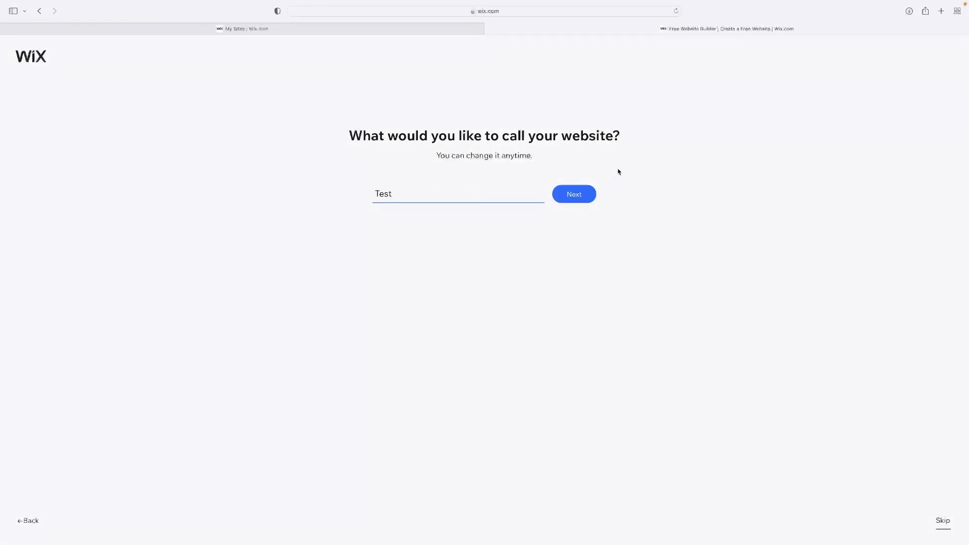
click(574, 195)
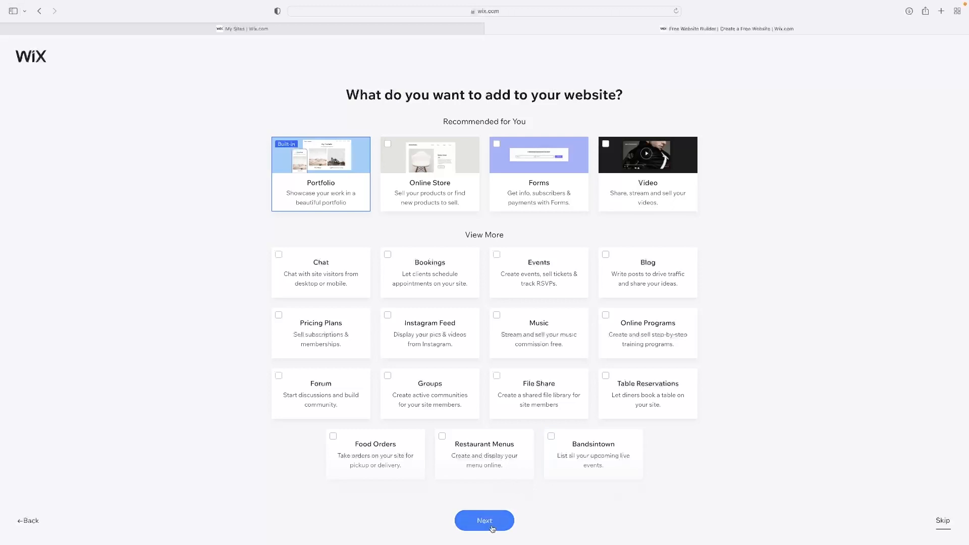
mouse_move(280, 188)
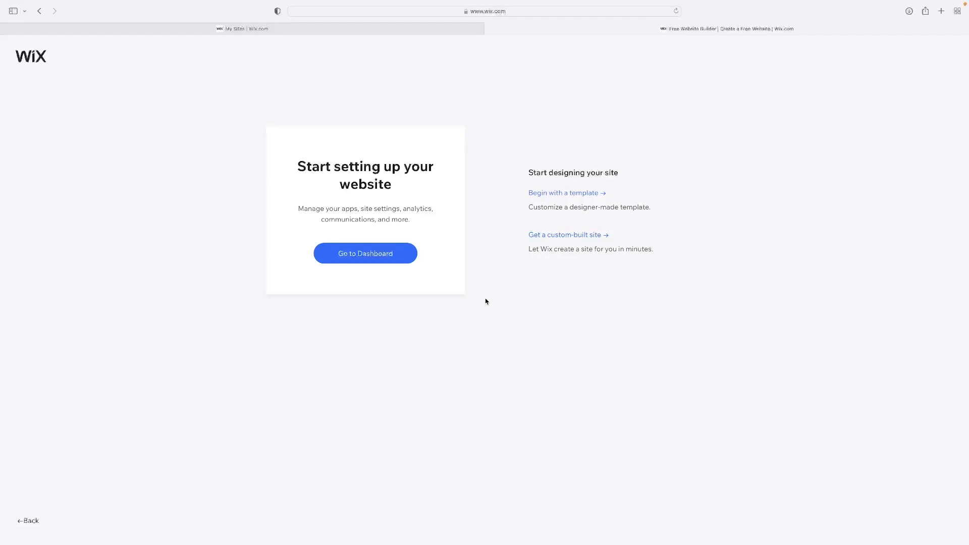
click(568, 196)
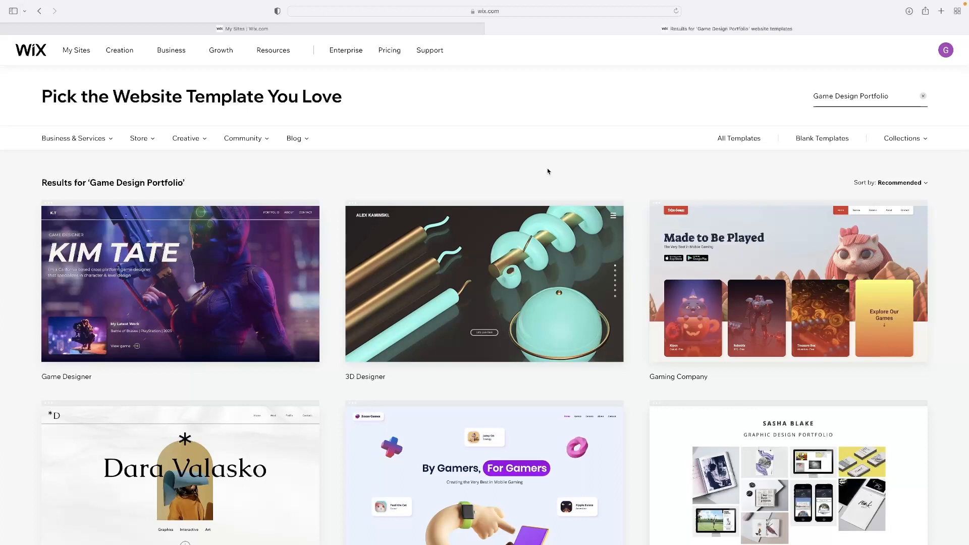
- Look through the website templates offered for Game Design Portfolio, down to the page navigation at the end of the results
scroll(518, 217, down, 2)
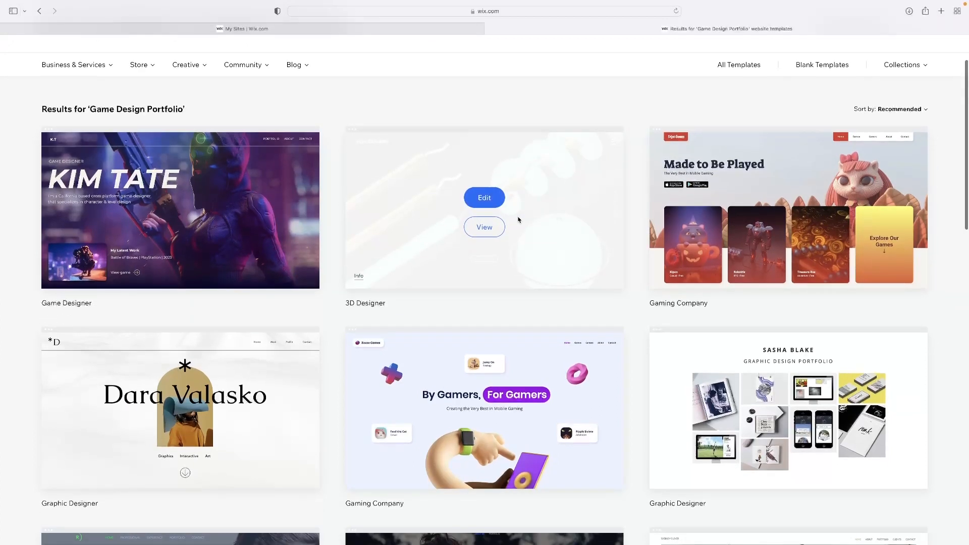
scroll(518, 218, down, 15)
scroll(518, 218, up, 15)
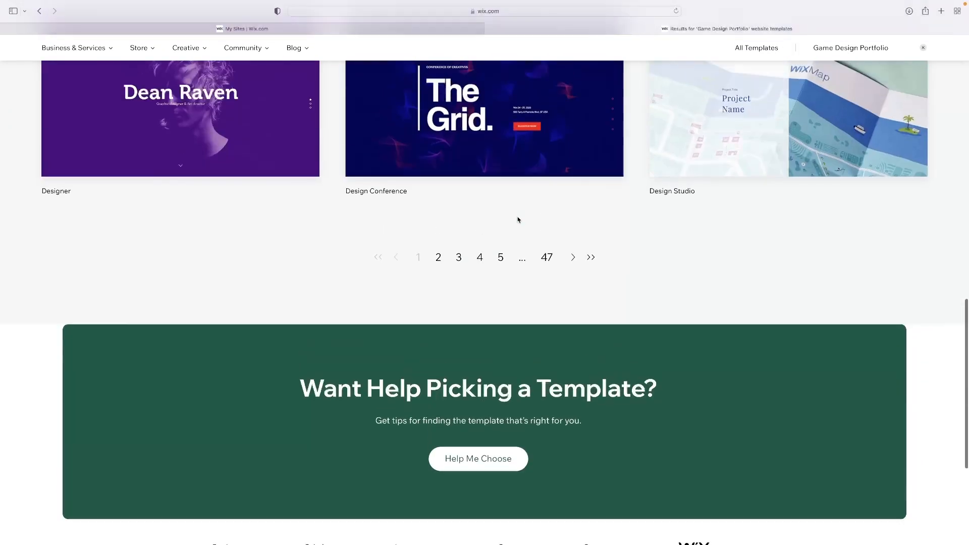
scroll(517, 219, down, 5)
scroll(518, 218, up, 4)
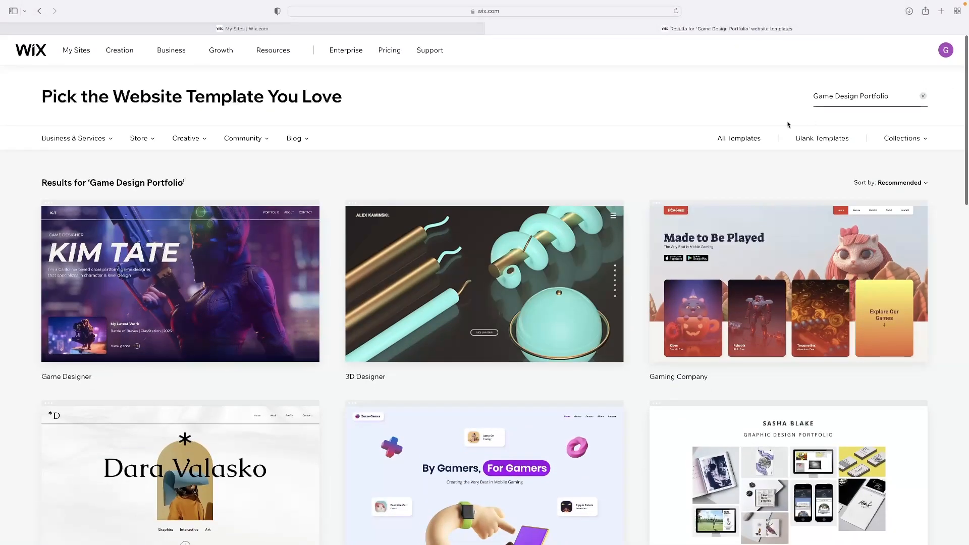
mouse_move(545, 271)
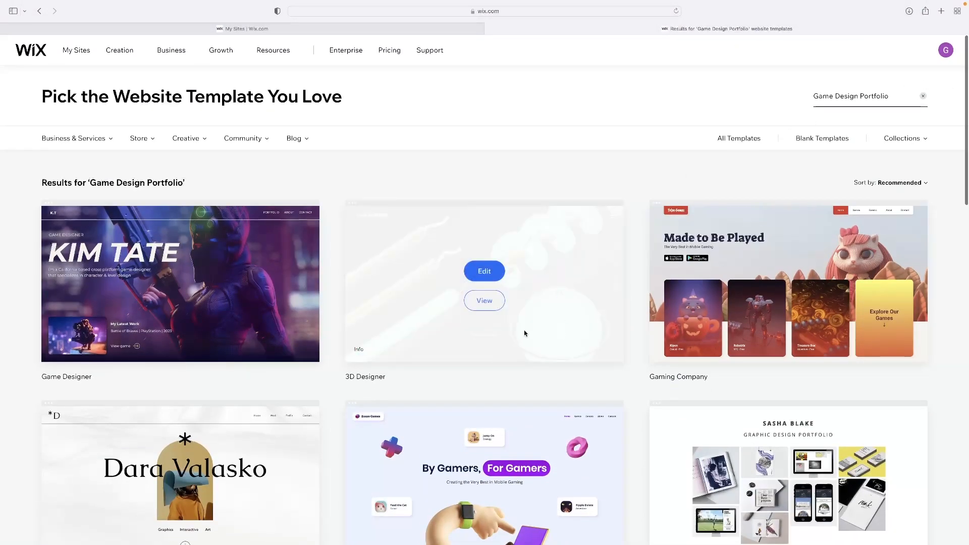
scroll(523, 333, down, 2)
scroll(519, 334, down, 10)
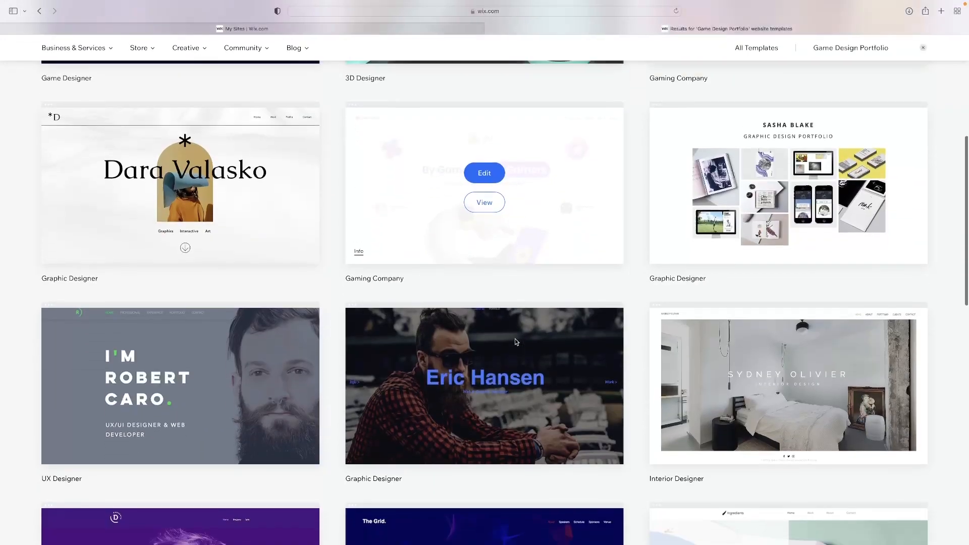
scroll(515, 343, down, 4)
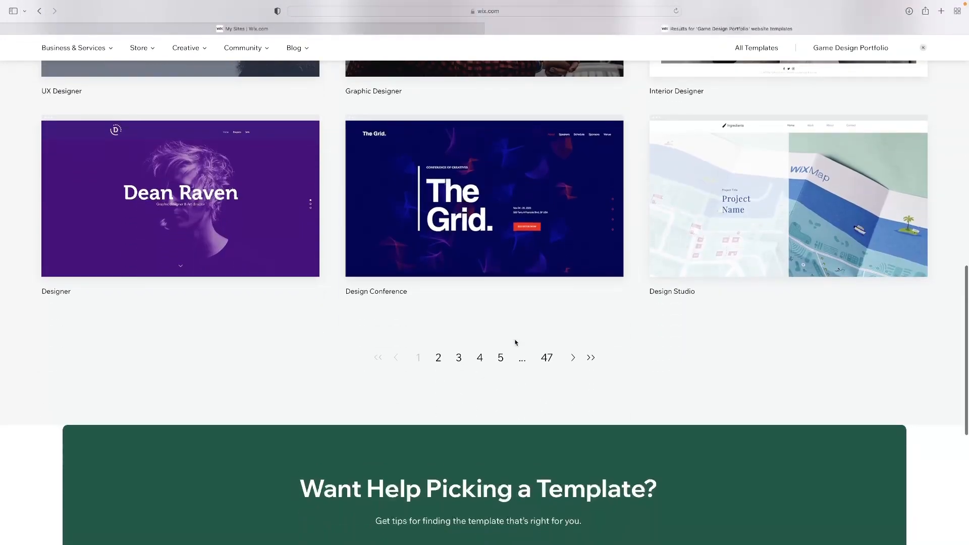
scroll(516, 343, up, 15)
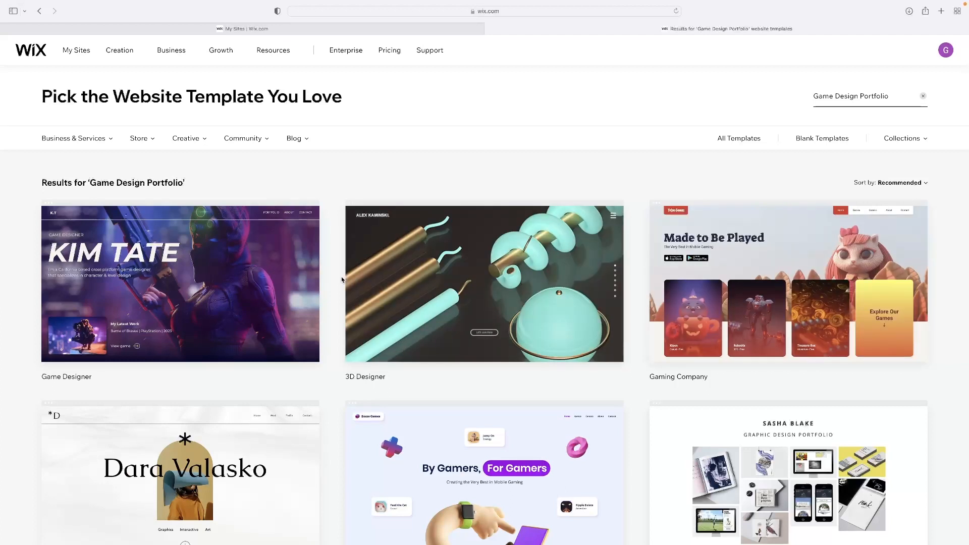
- Preview the 3D Designer template from its opening image to its footer, and return to the template results
click(476, 304)
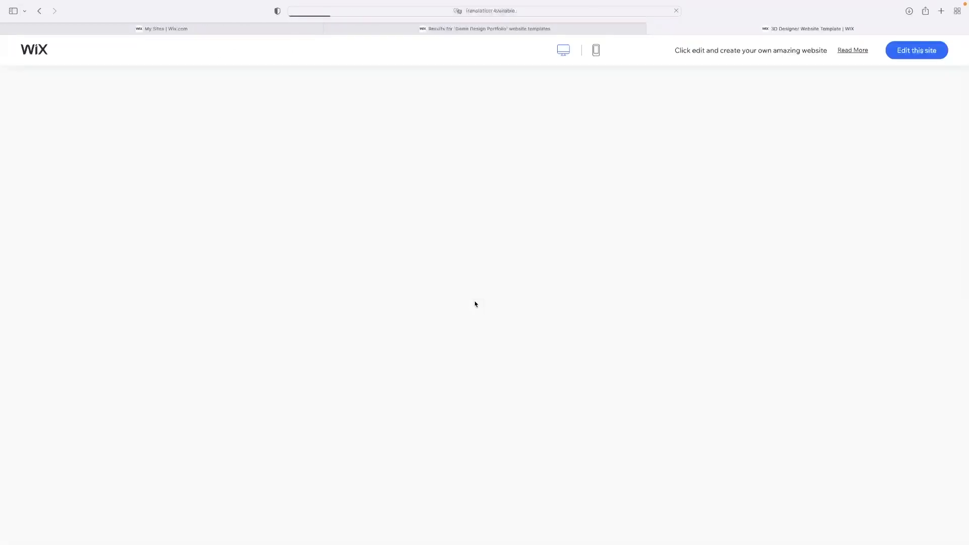
scroll(711, 186, down, 10)
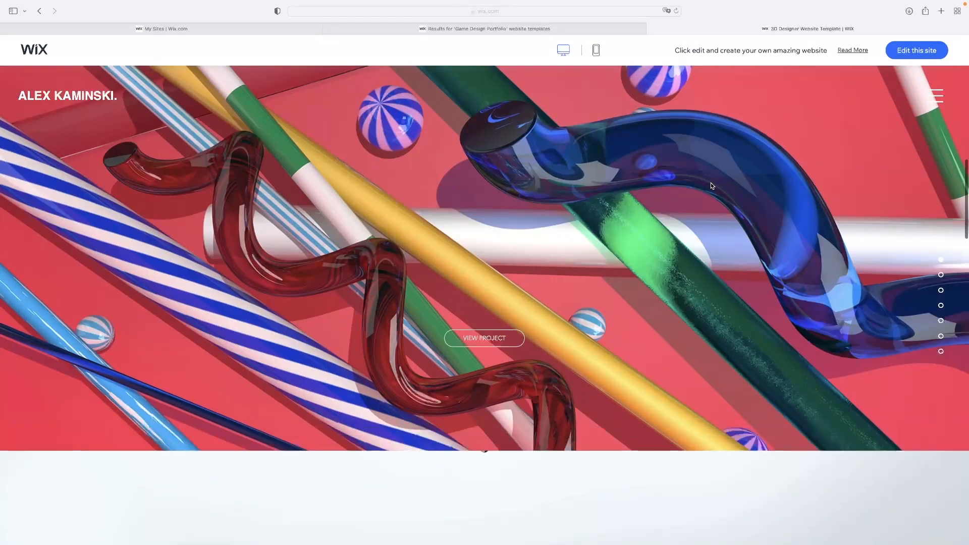
scroll(711, 186, up, 10)
scroll(710, 185, down, 10)
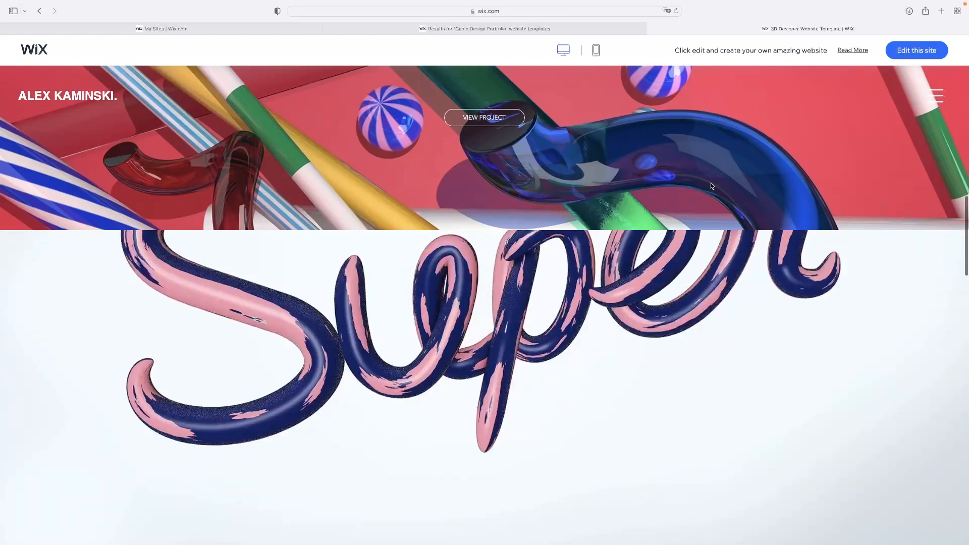
scroll(711, 186, down, 15)
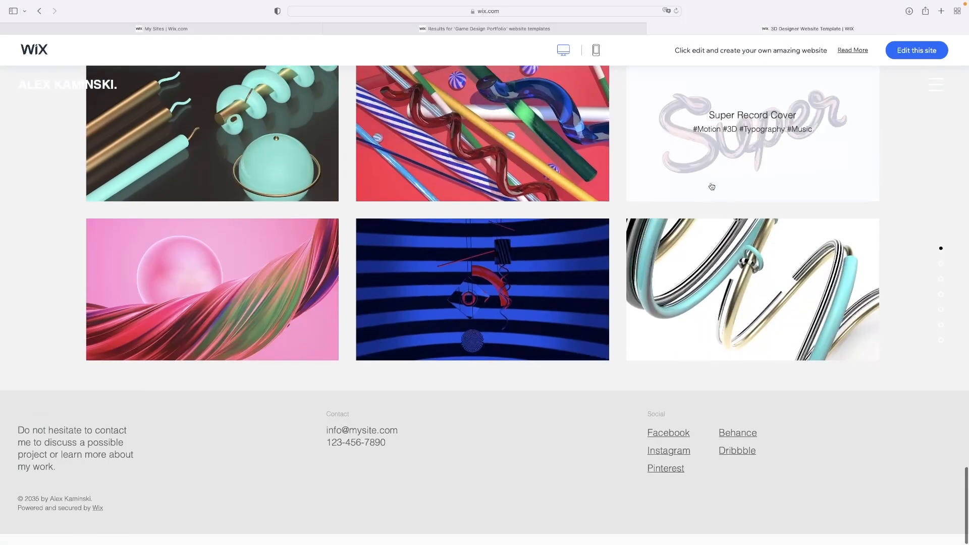
scroll(711, 186, up, 20)
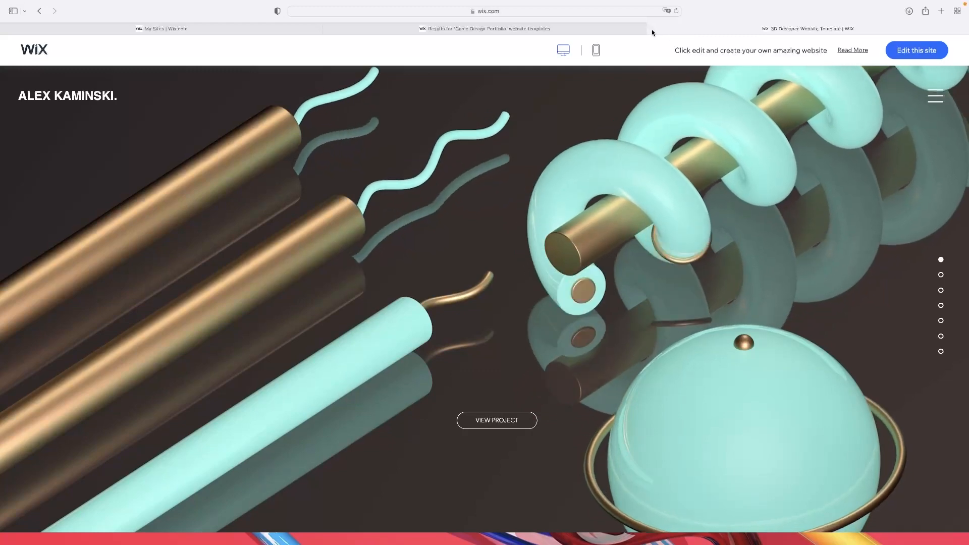
click(652, 30)
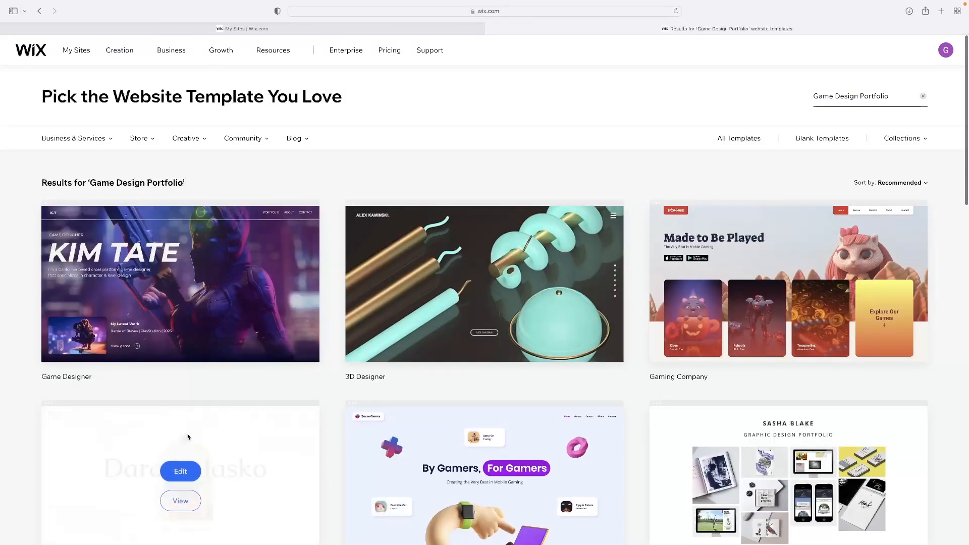
- Open the Graphic Designer template with the white background and project thumbnail grid for editing, and dismiss the editor's introductory overlay
scroll(192, 434, down, 2)
click(797, 381)
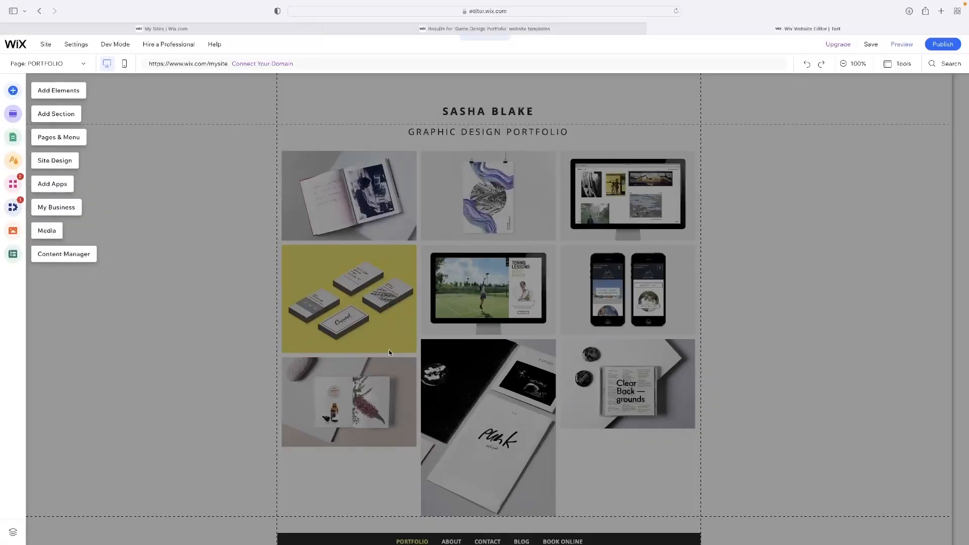
click(242, 130)
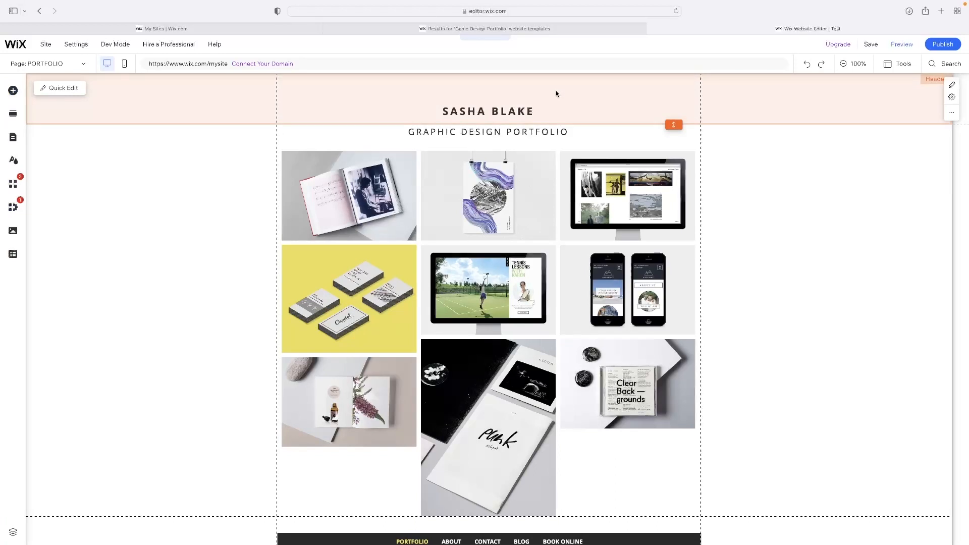
- Replace the designer's name in the page header with the text TITLE
click(469, 114)
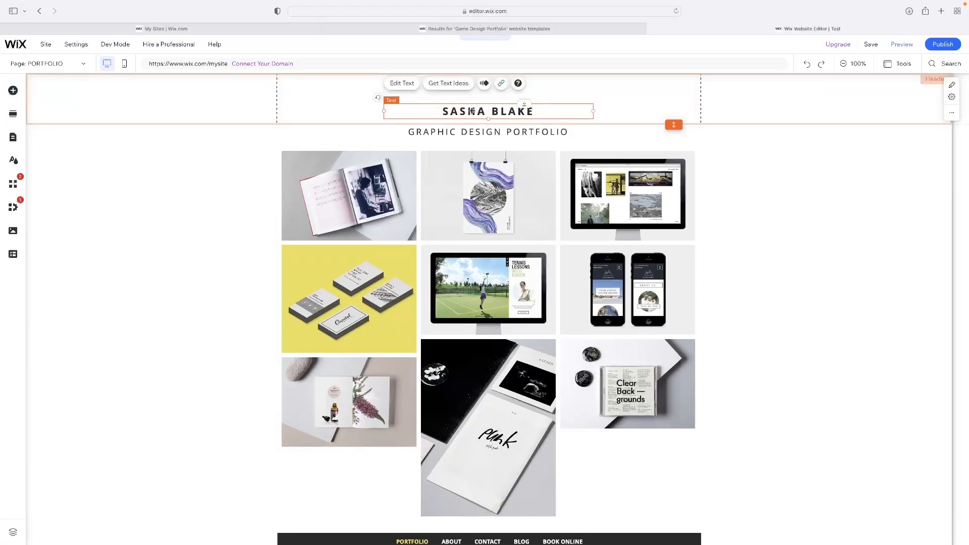
click(478, 114)
double_click(479, 114)
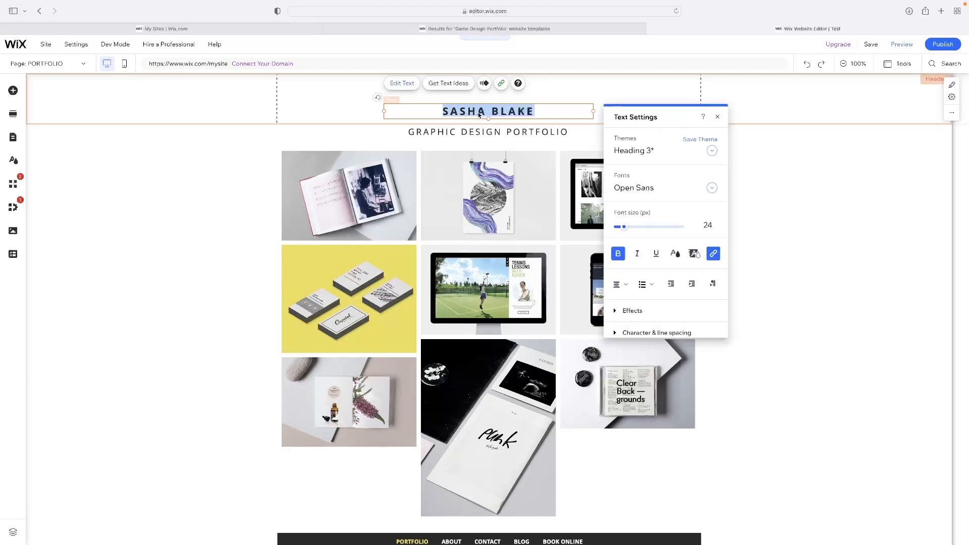
text(TITLE)
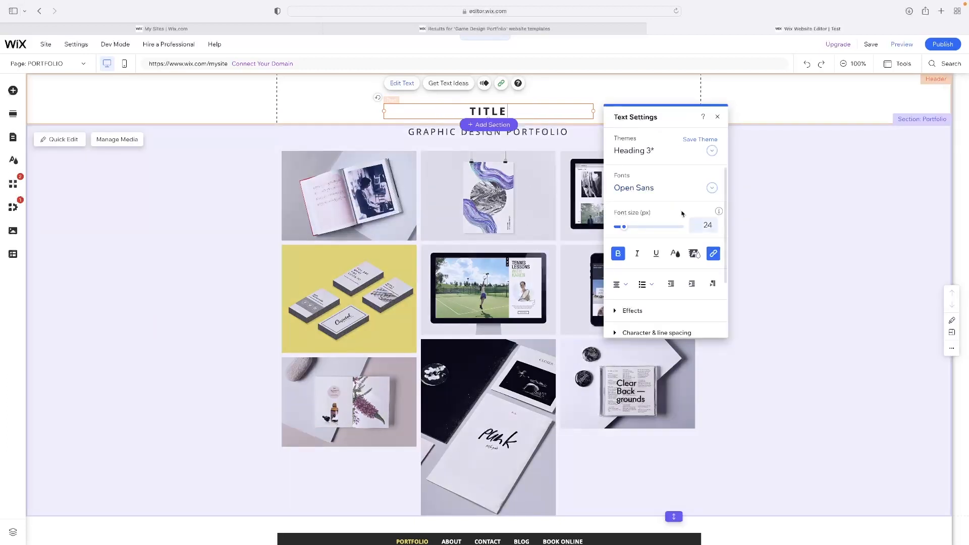
click(249, 237)
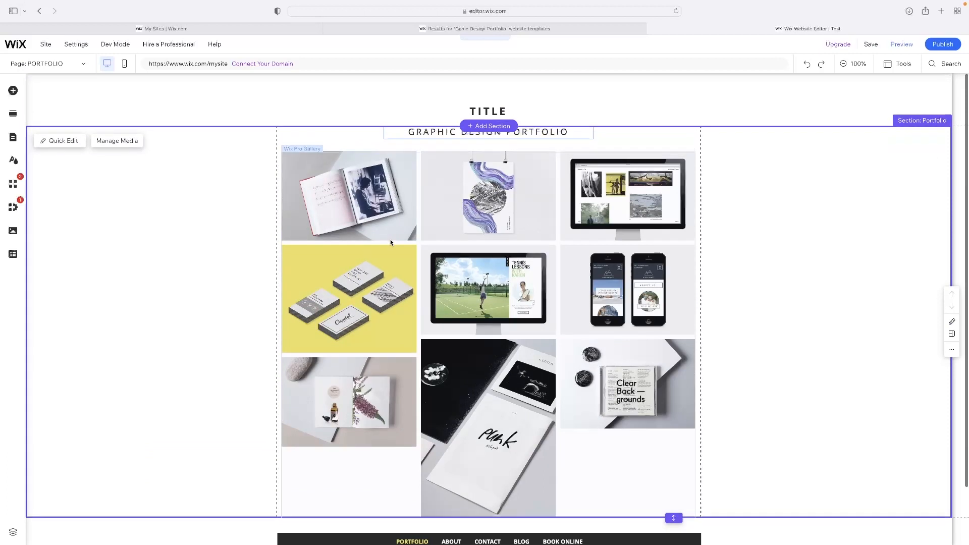
- Select the portfolio image gallery and look over the page down to its footer menu
click(352, 180)
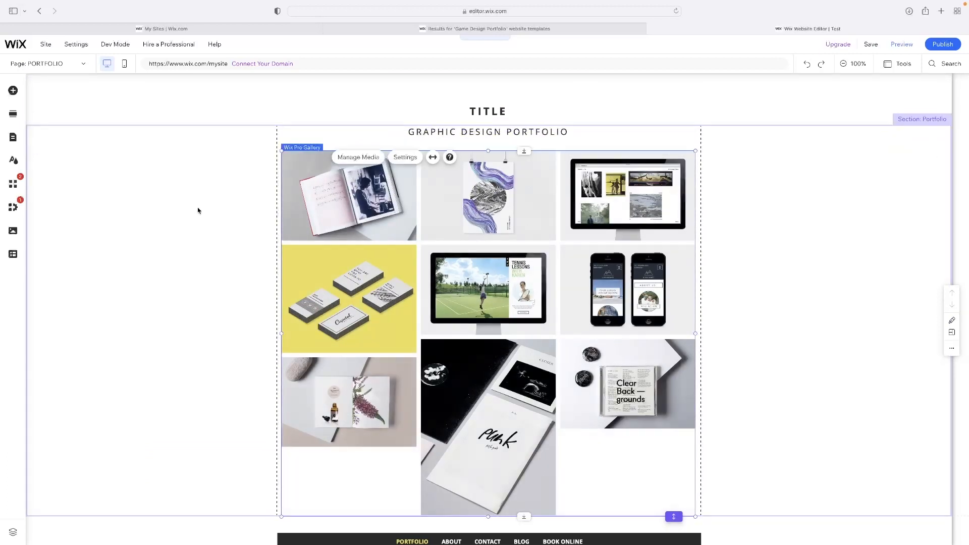
scroll(318, 299, down, 2)
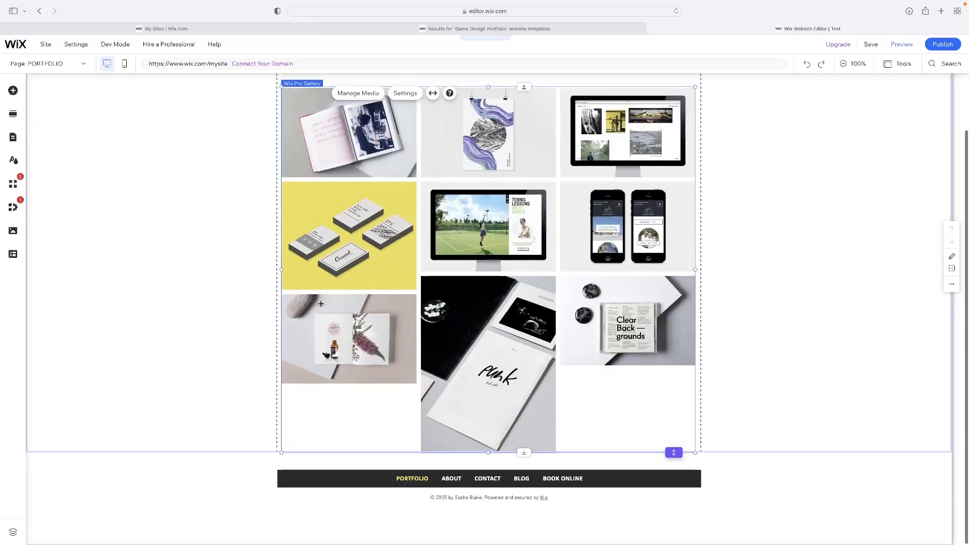
scroll(489, 248, up, 2)
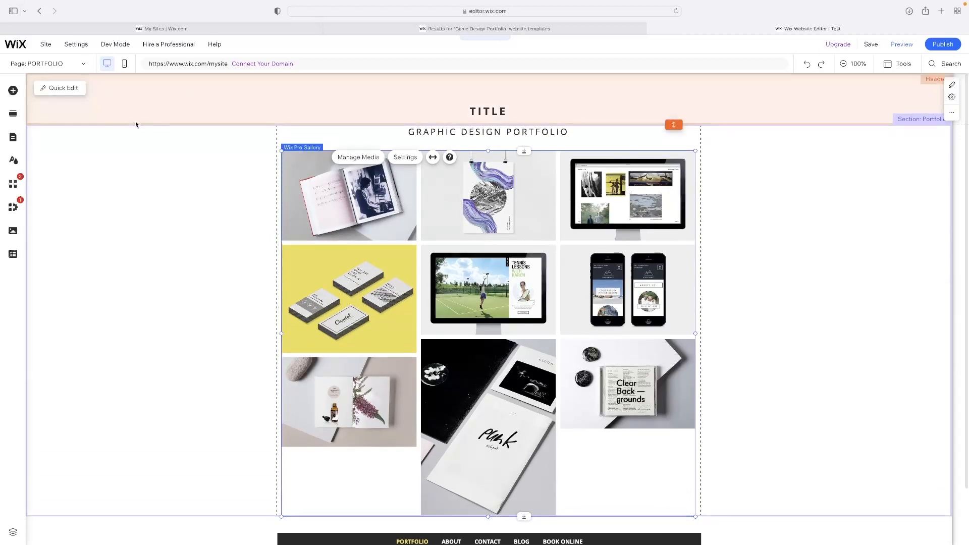
- Examine the site's list of pages against the page's footer menu, close the list and deselect the gallery
click(13, 139)
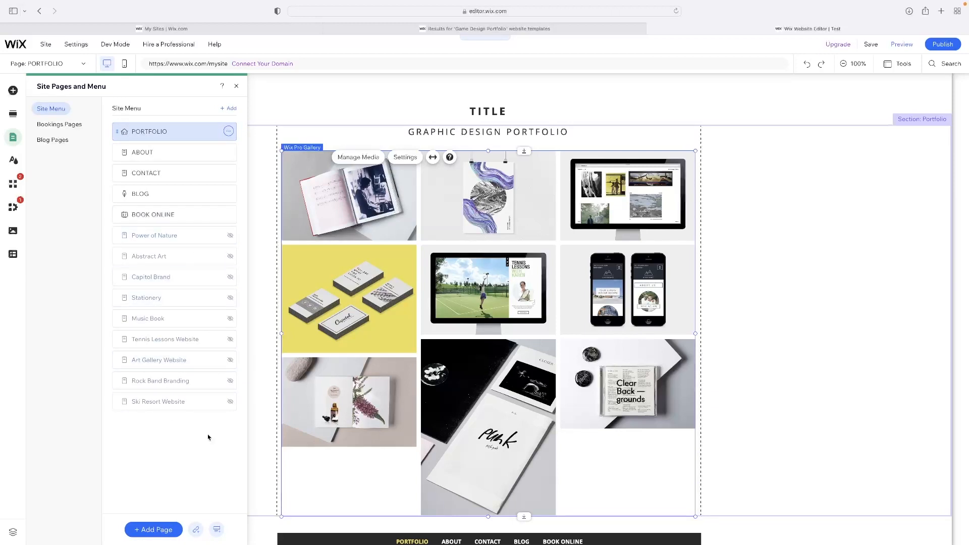
scroll(273, 354, down, 2)
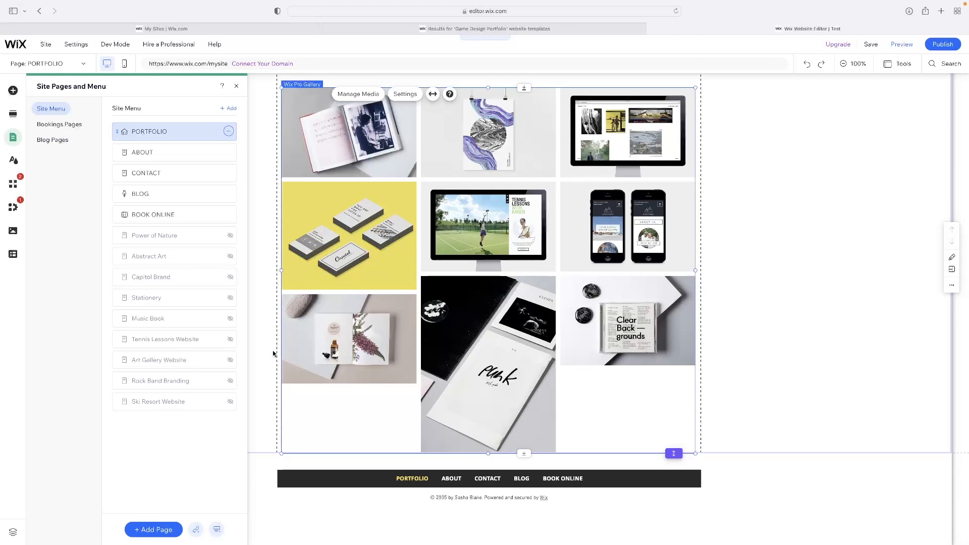
scroll(372, 278, up, 2)
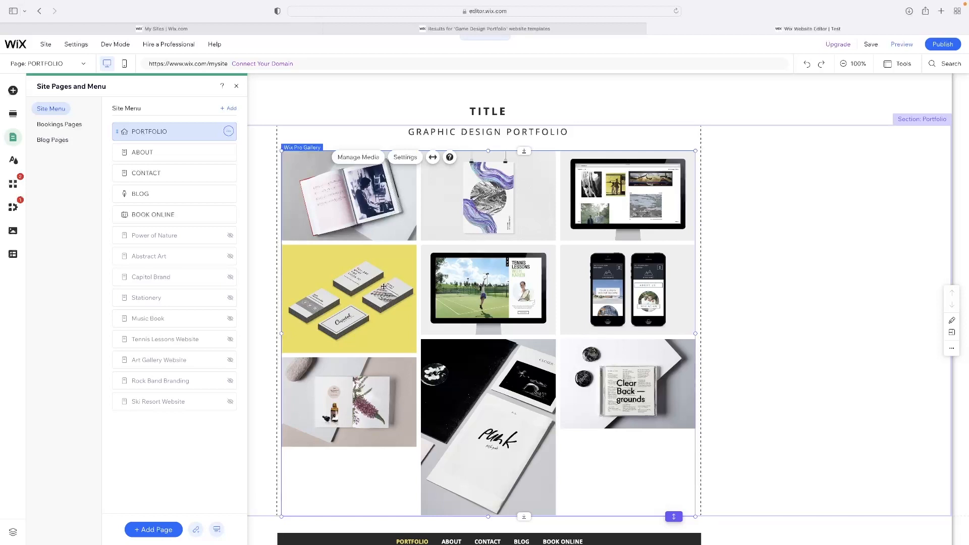
scroll(384, 286, down, 2)
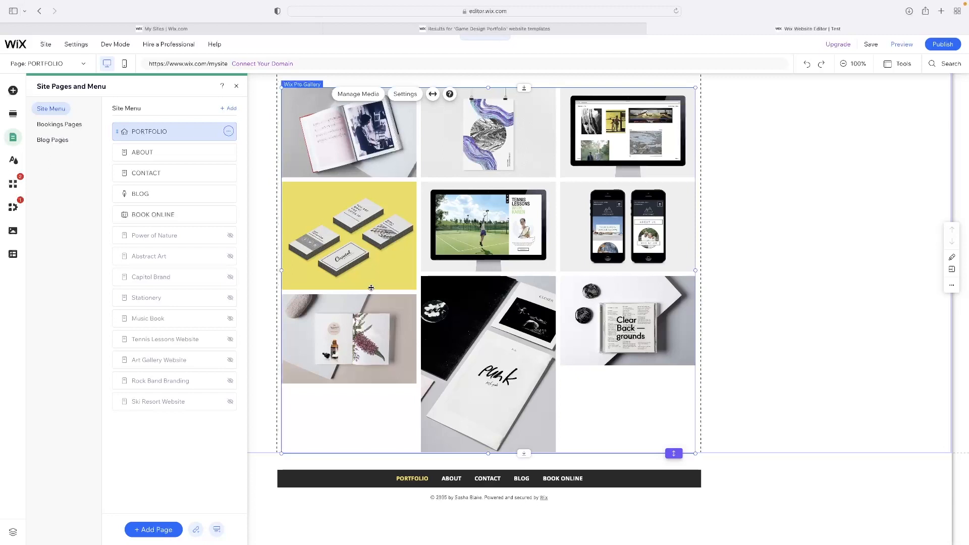
click(237, 86)
scroll(550, 341, up, 2)
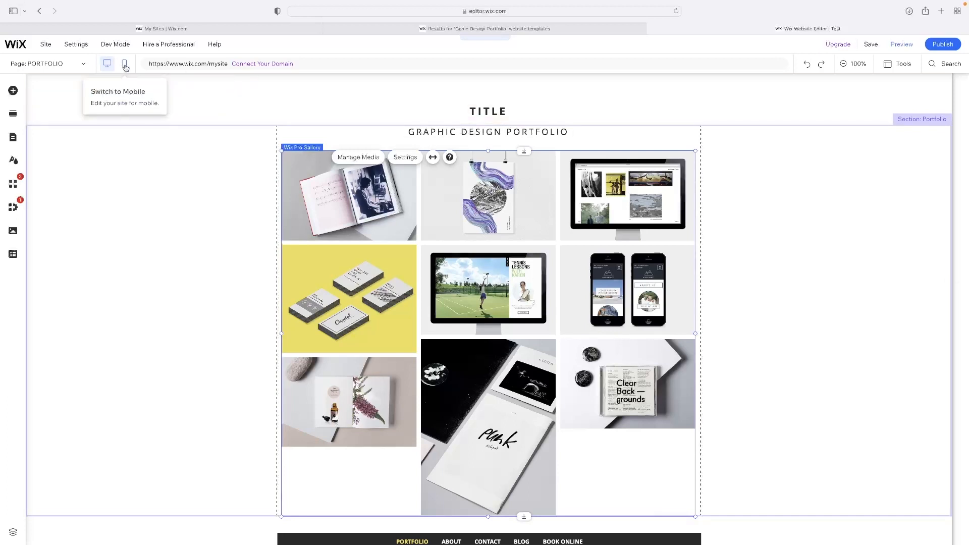
click(221, 100)
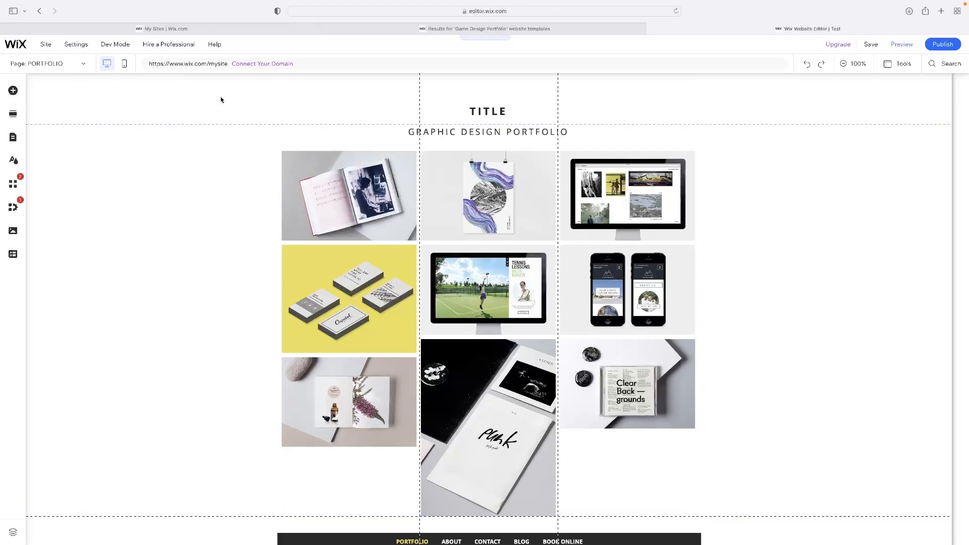